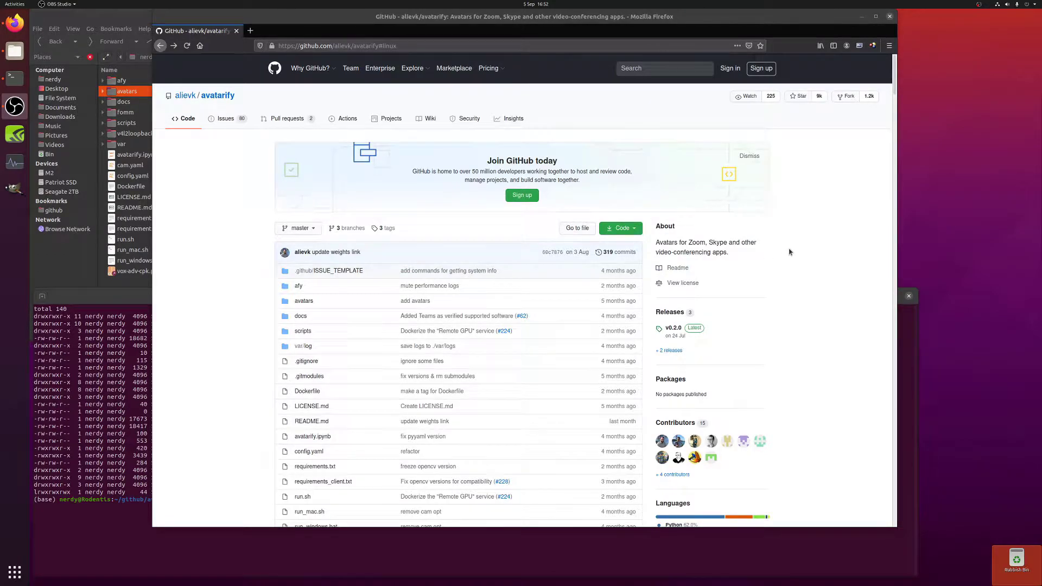
Scroll the avatarify README past the demo video and News list to the Table of Contents
scroll(790, 252, down, 3)
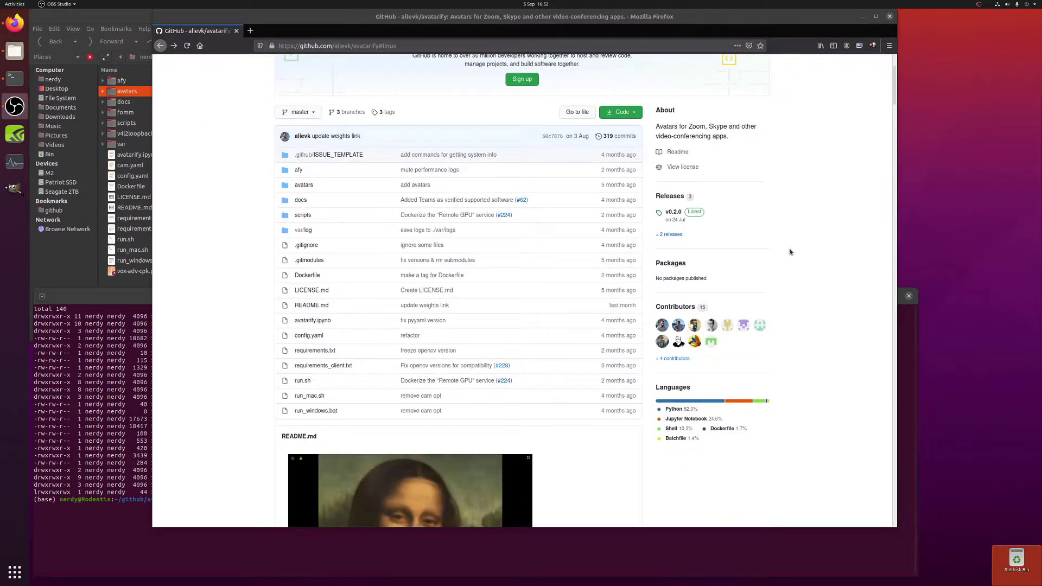
scroll(783, 252, down, 5)
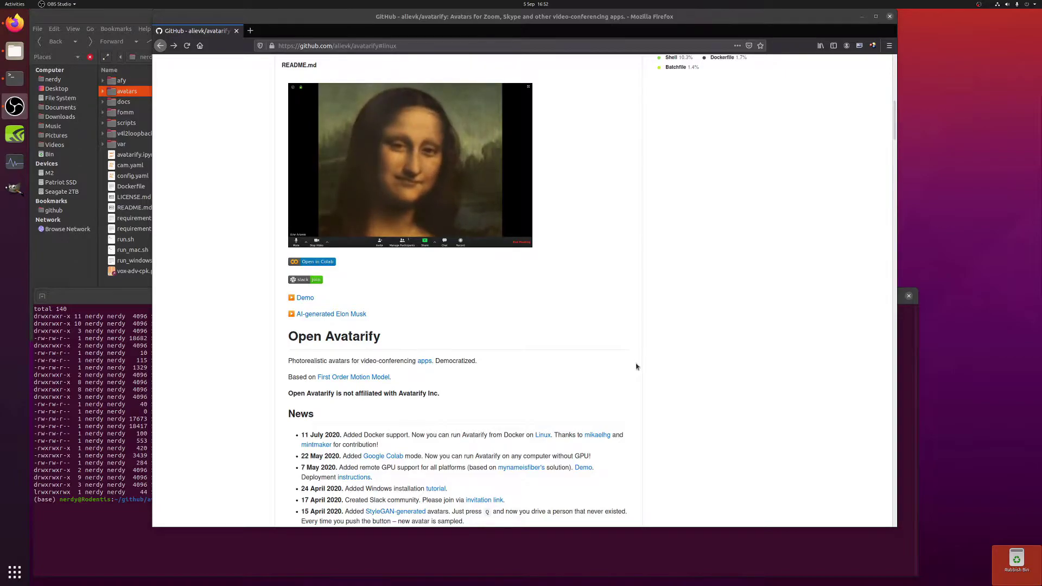
scroll(662, 360, down, 3)
scroll(662, 361, down, 5)
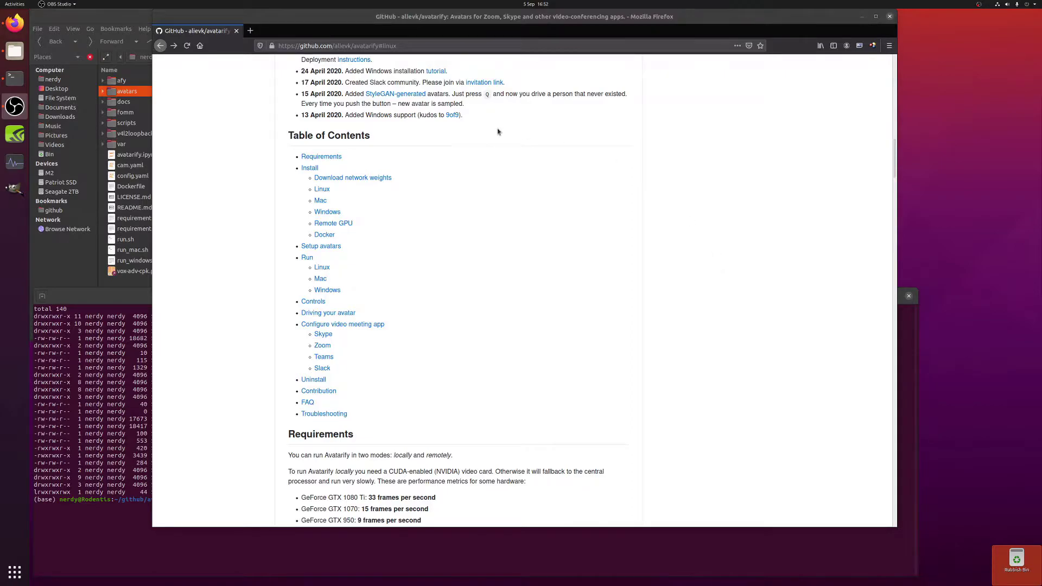
Scroll on through Requirements to the Install section with the weights download and Linux steps
scroll(465, 250, down, 5)
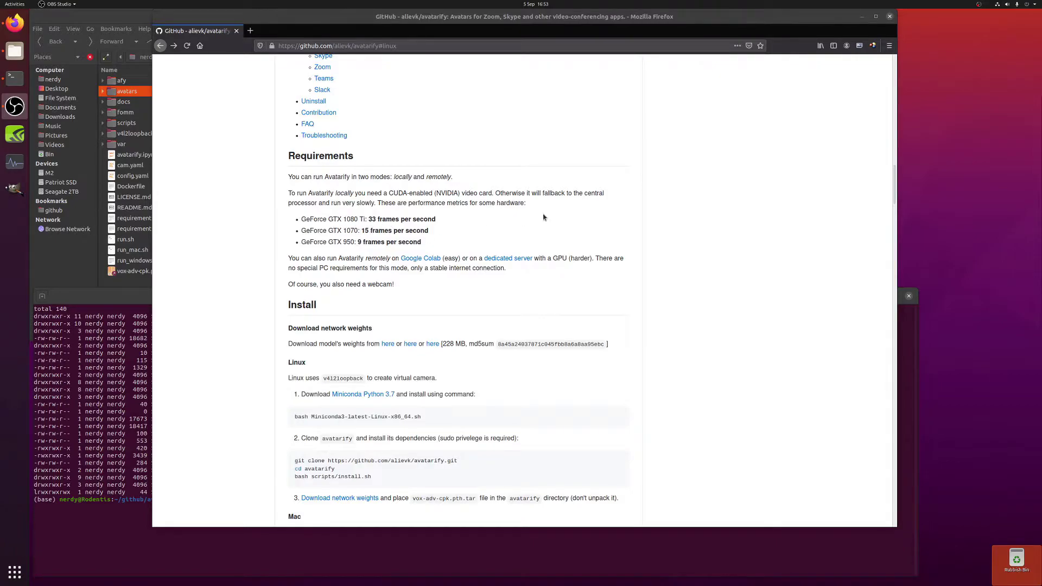
scroll(537, 218, down, 3)
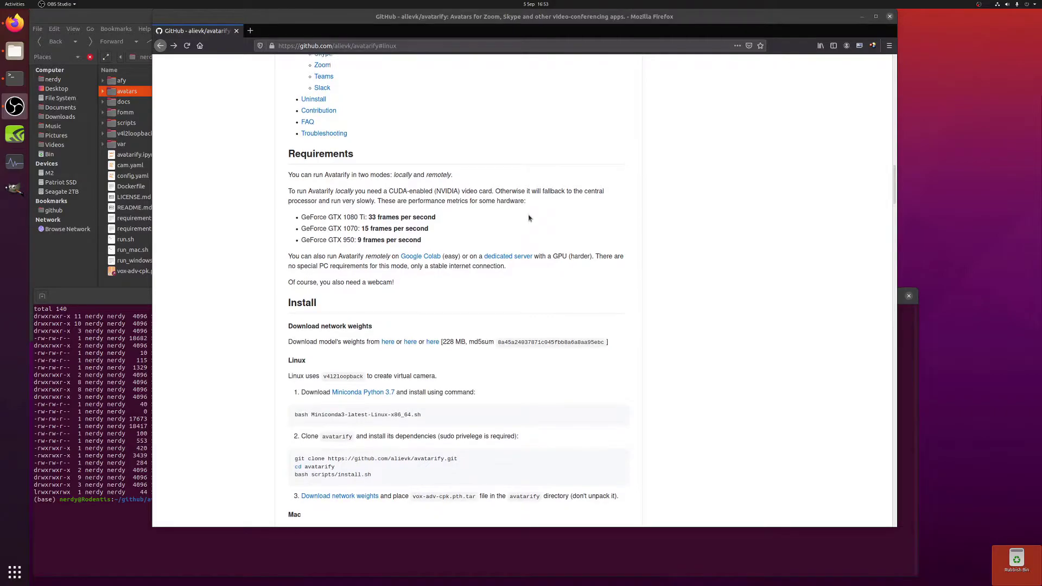
scroll(530, 220, down, 3)
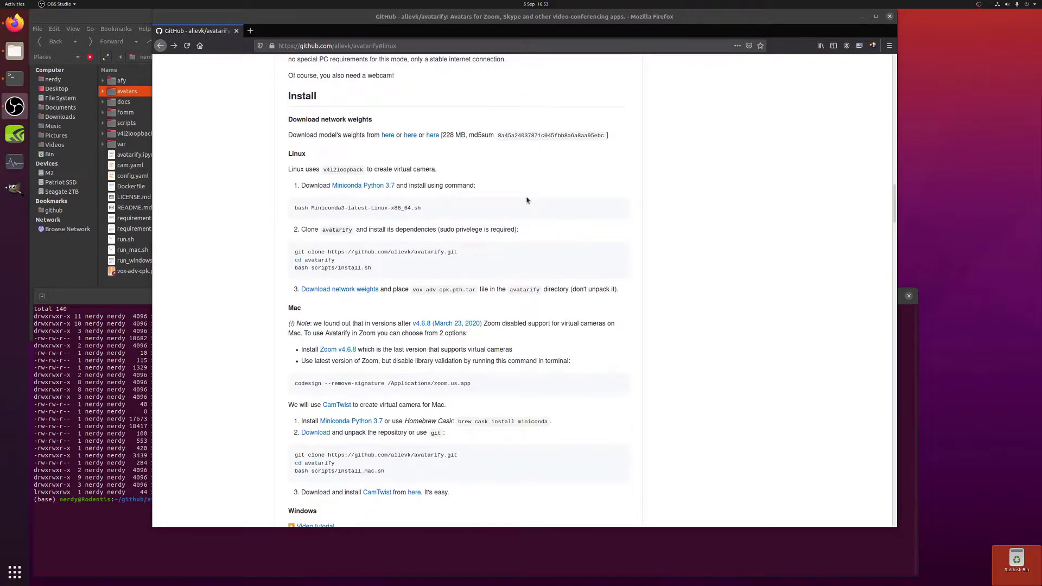
scroll(505, 179, down, 1)
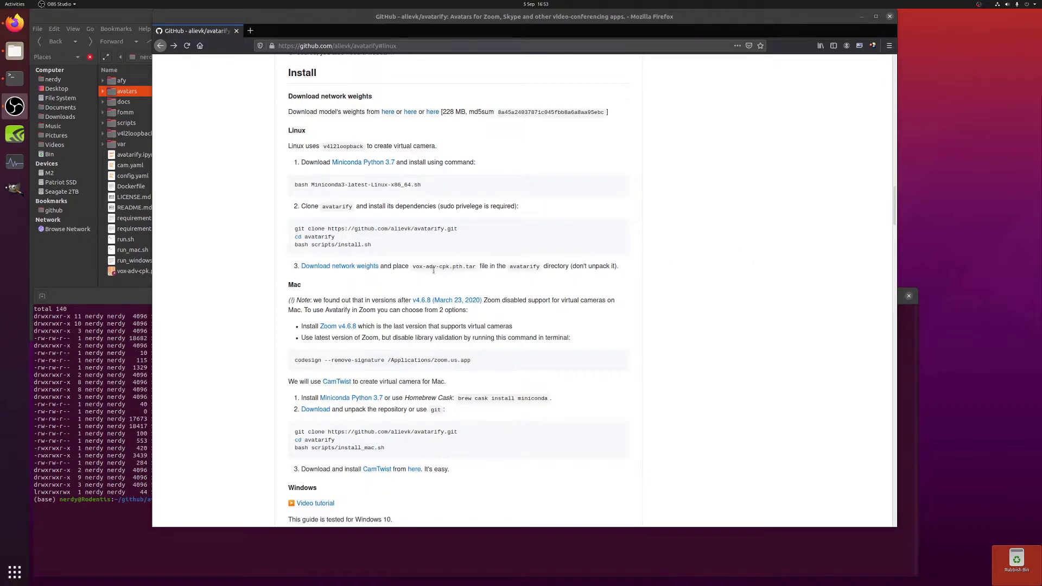
Confirm vox-adv-cpk.pth.tar (728.8 MB) is in Caja's avatarify folder, then return to Firefox
drag(469, 265, 453, 265)
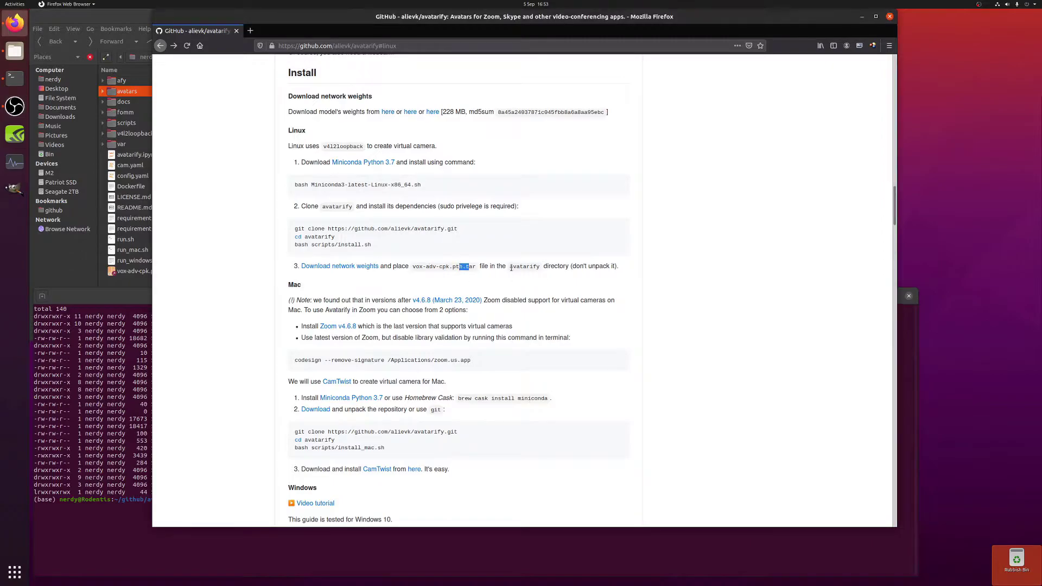
click(70, 271)
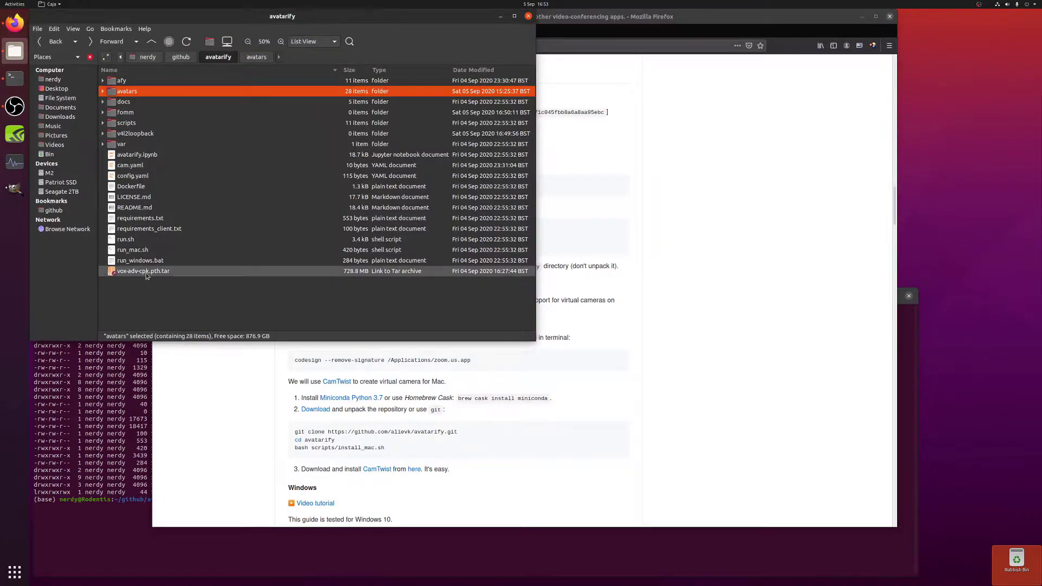
click(145, 272)
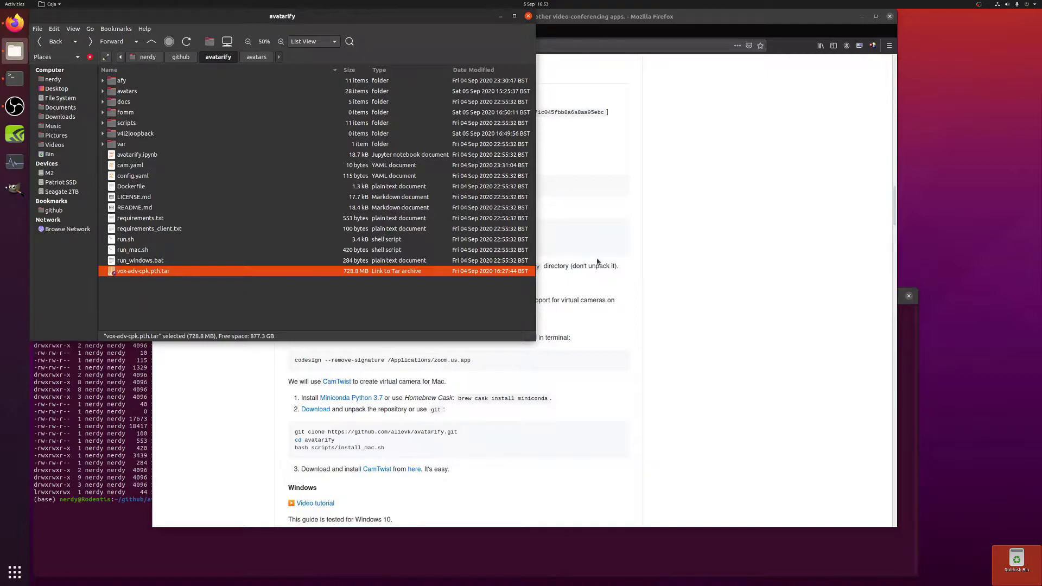
click(703, 238)
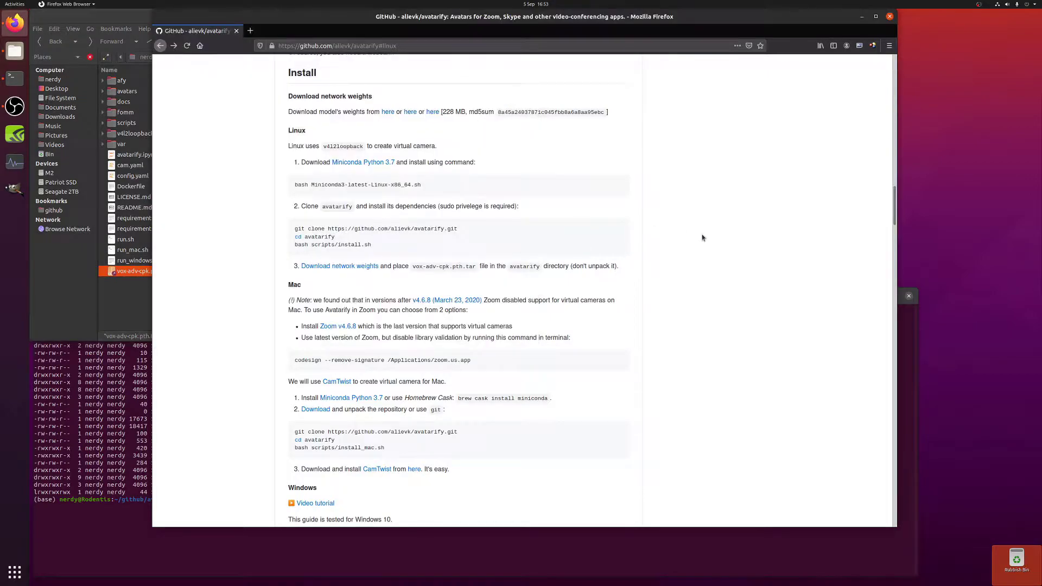
Run ./scripts/install.sh in the terminal to build v4l2loopback and create the avatarify conda environment
click(401, 546)
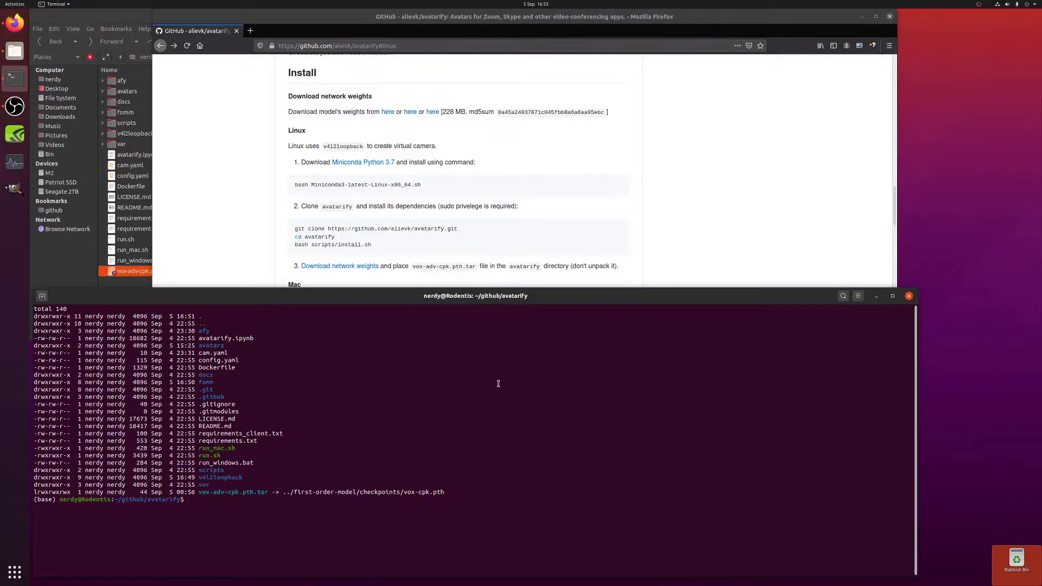
text(./sc)
key(Tab)
text(install.)
key(Tab)
key(Return)
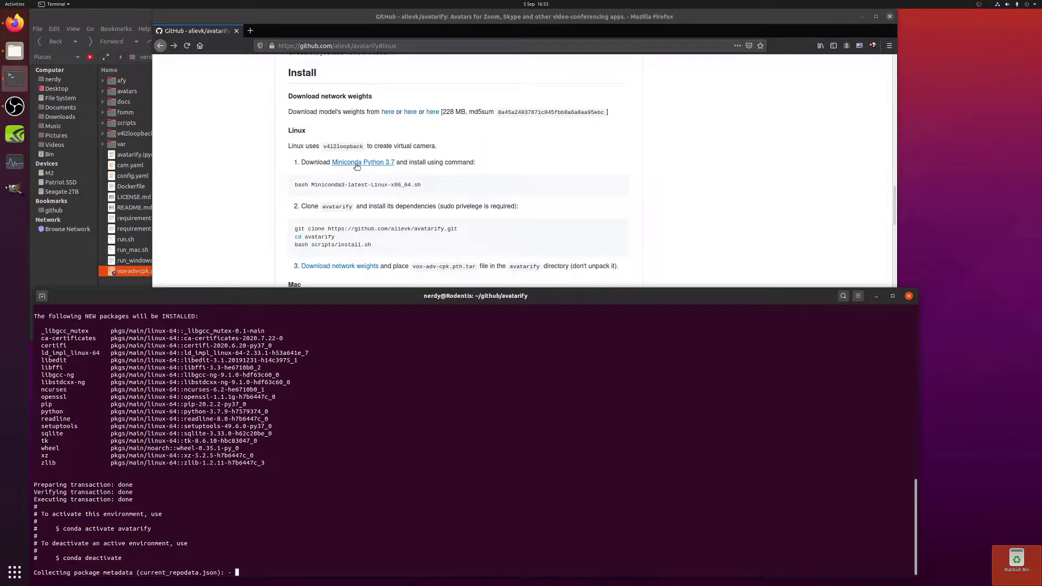
Open the repository's scripts/install.sh on GitHub, read it, and return to the scripts folder
click(895, 245)
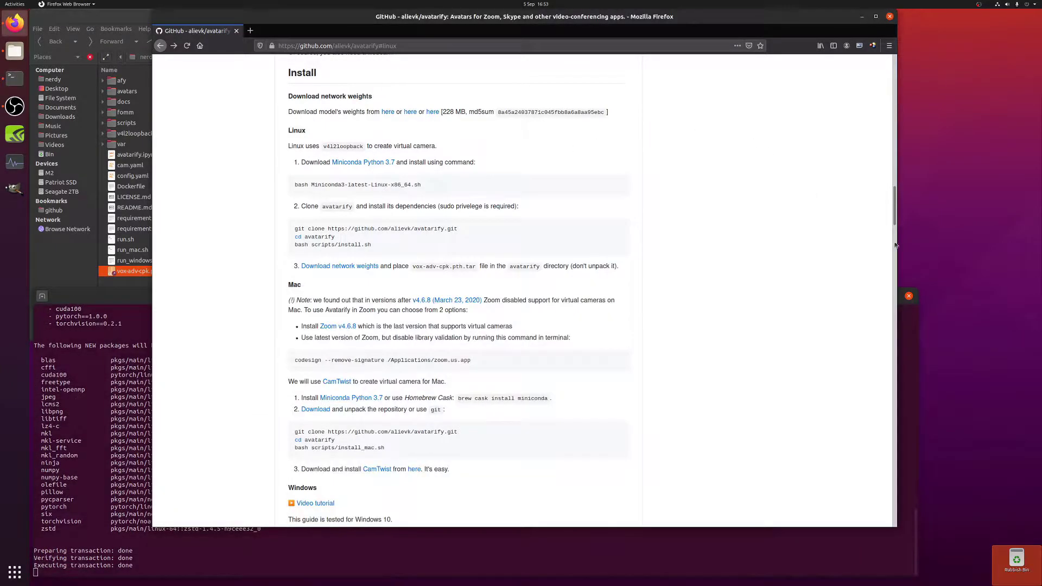
drag(895, 208, 896, 76)
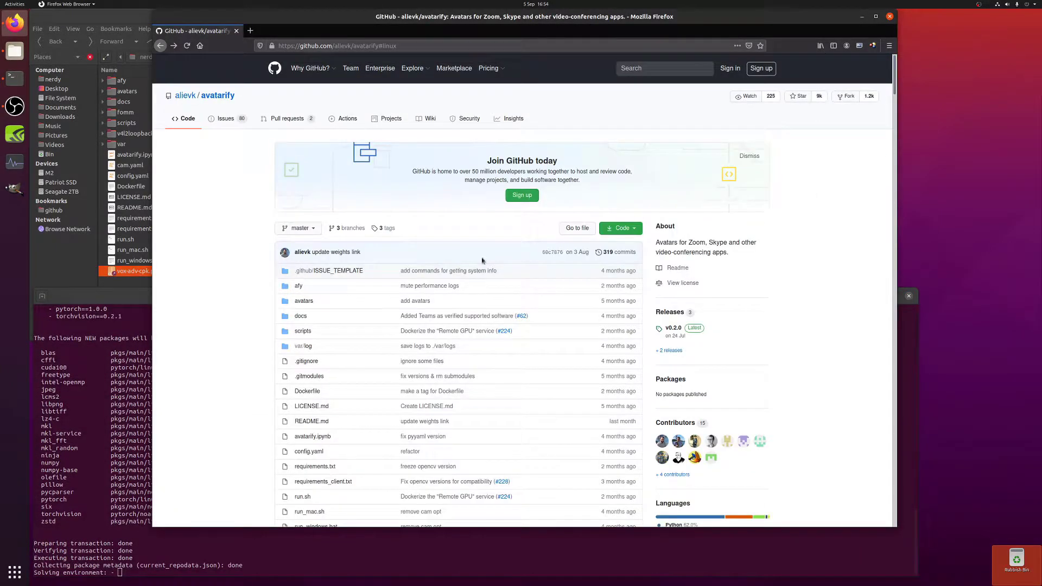
click(350, 228)
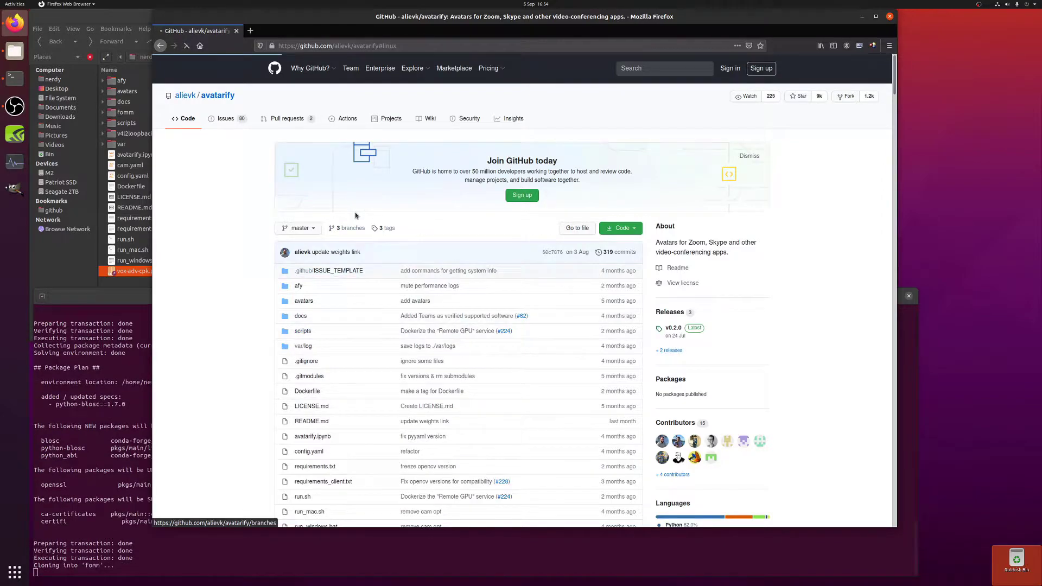
click(308, 252)
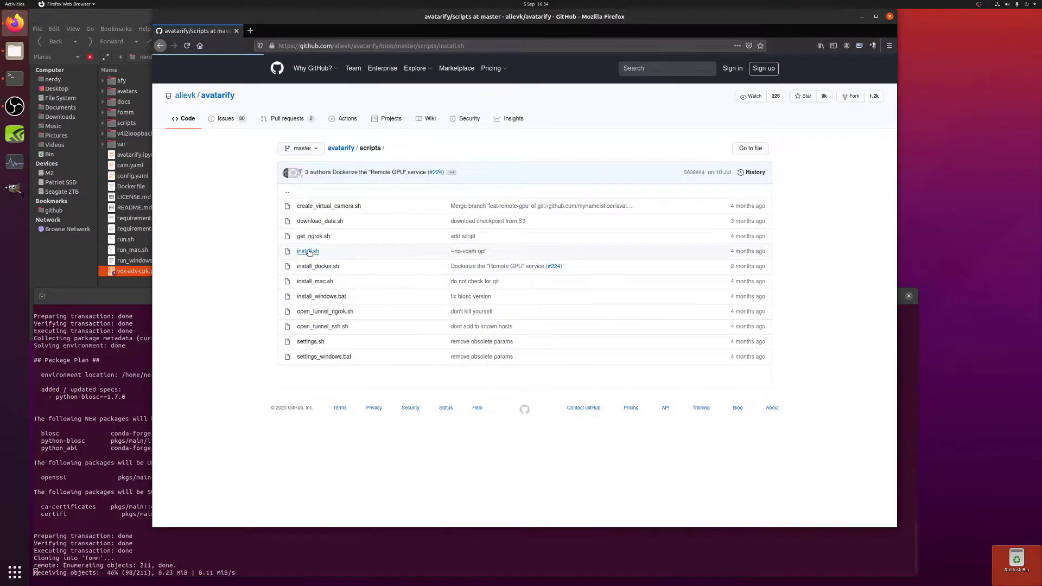
scroll(558, 323, down, 3)
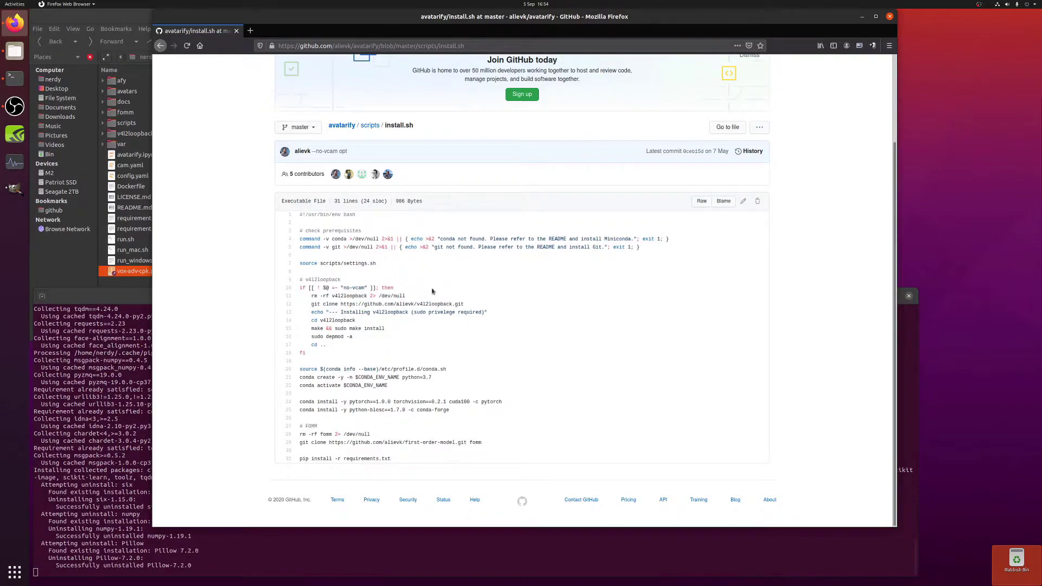
click(160, 45)
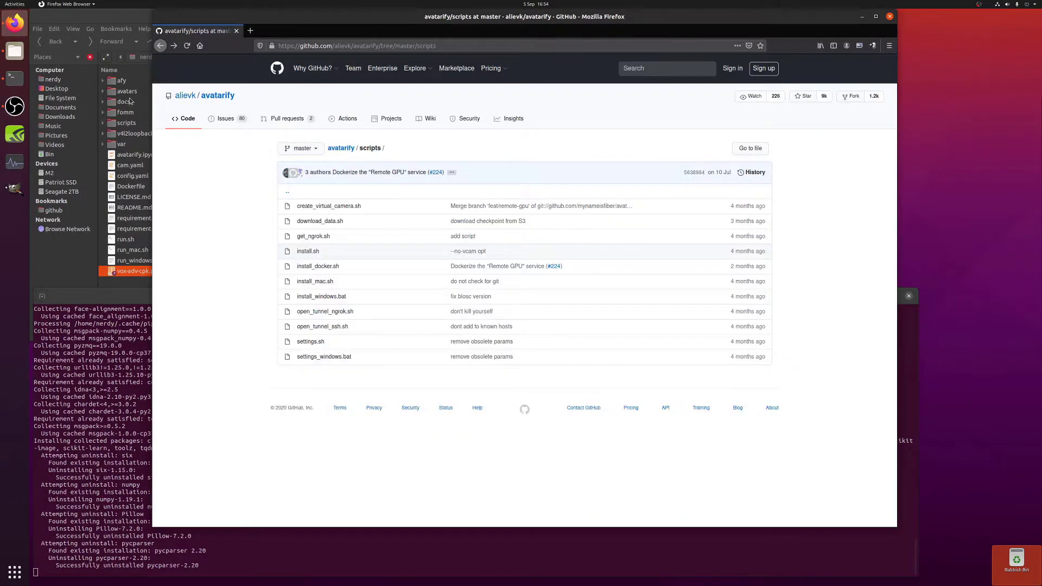
From the avatarify main page, open run.sh, read it, and go back to the main page
click(213, 97)
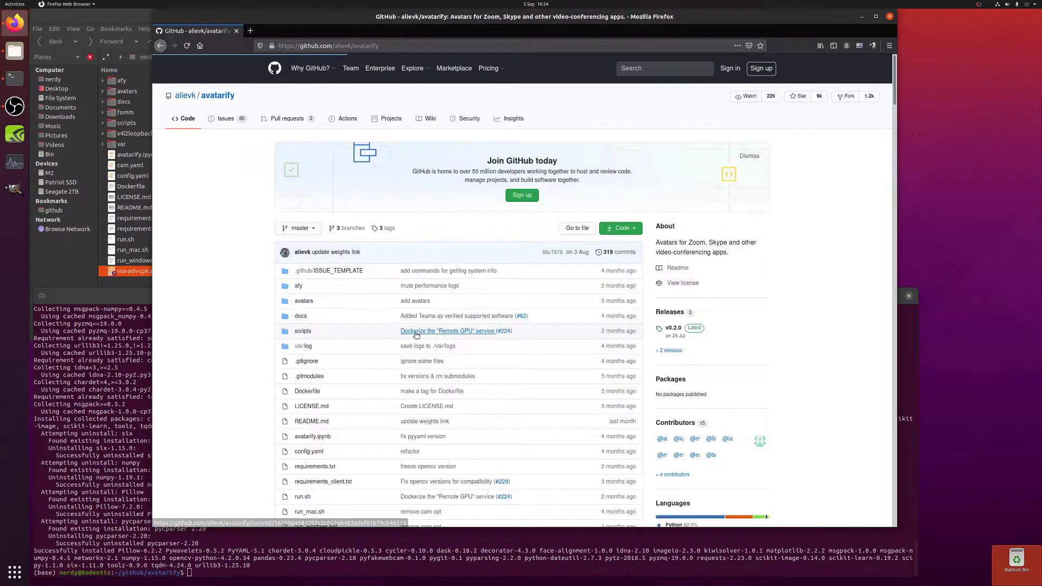
scroll(380, 335, down, 3)
click(302, 336)
scroll(593, 284, down, 10)
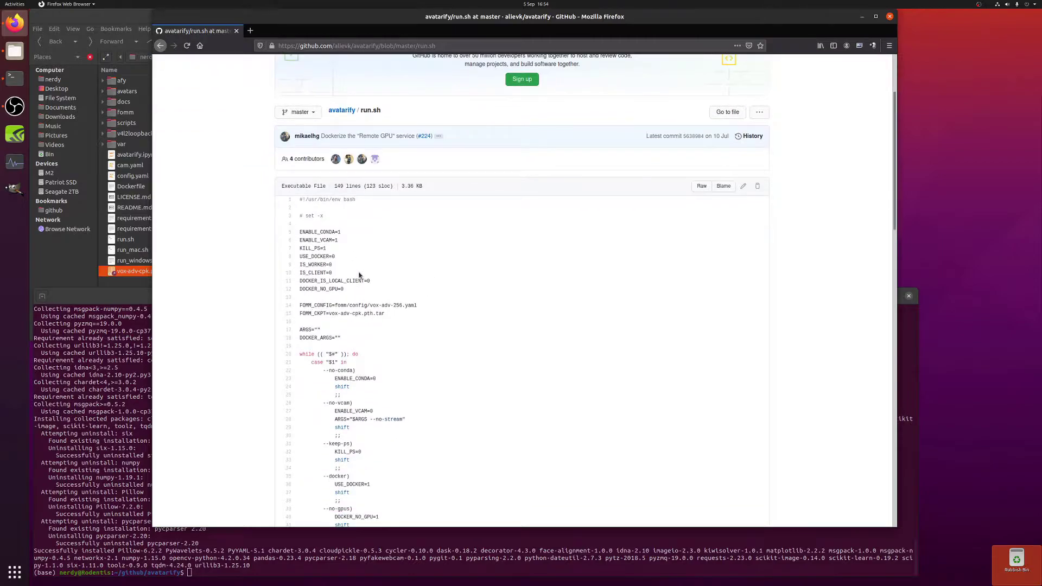
scroll(367, 307, down, 4)
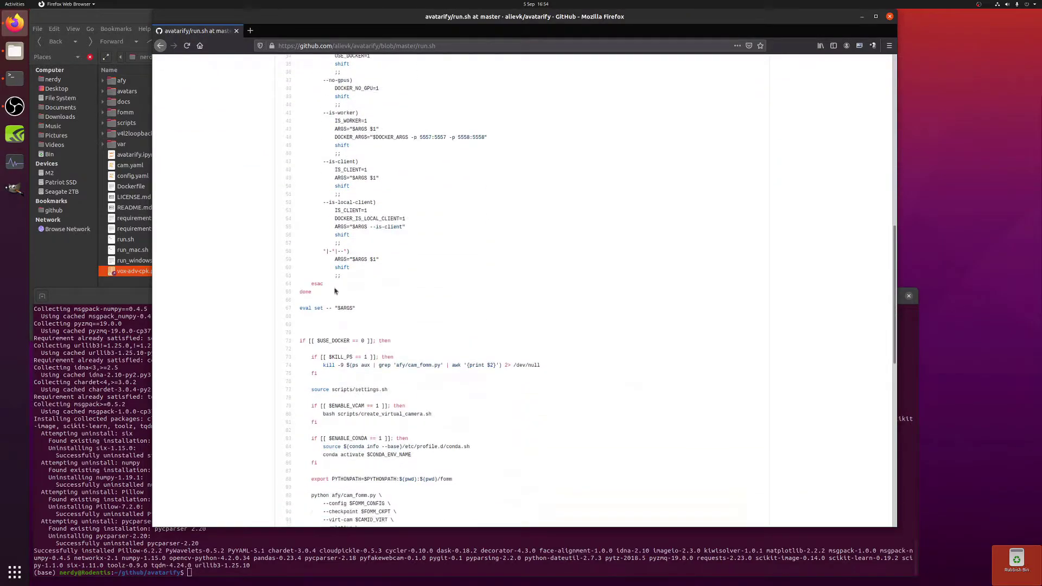
click(160, 46)
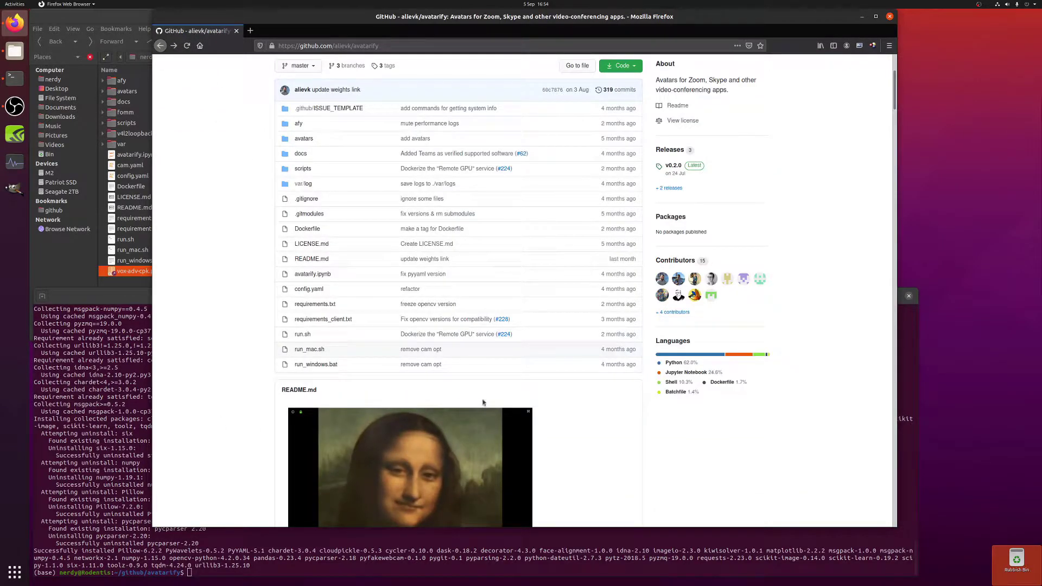
Launch Avatarify by running ./run.sh in the terminal
key(alt+Tab)
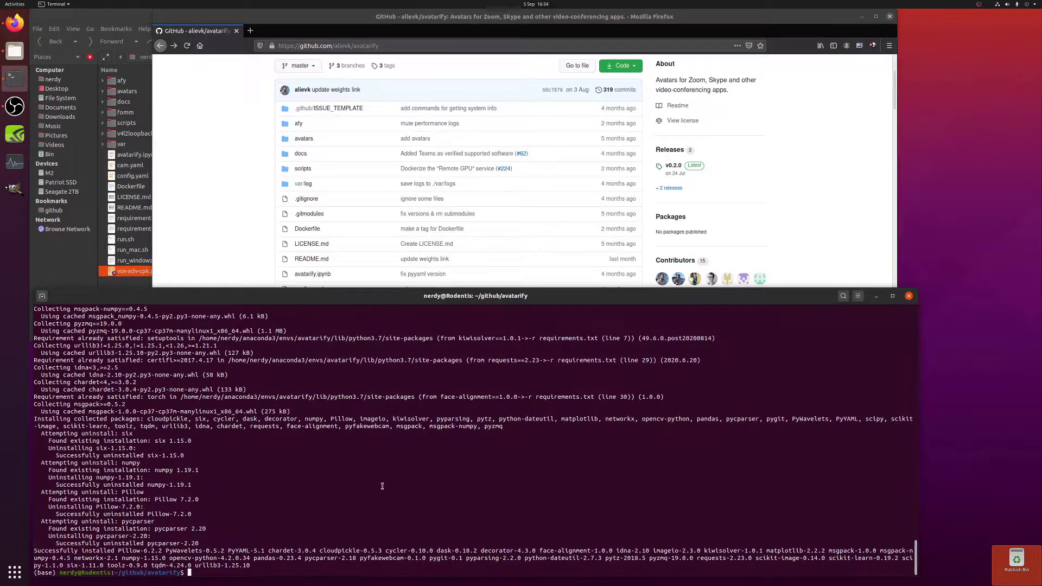
text(./ruu)
text(.)
key(Tab)
key(Return)
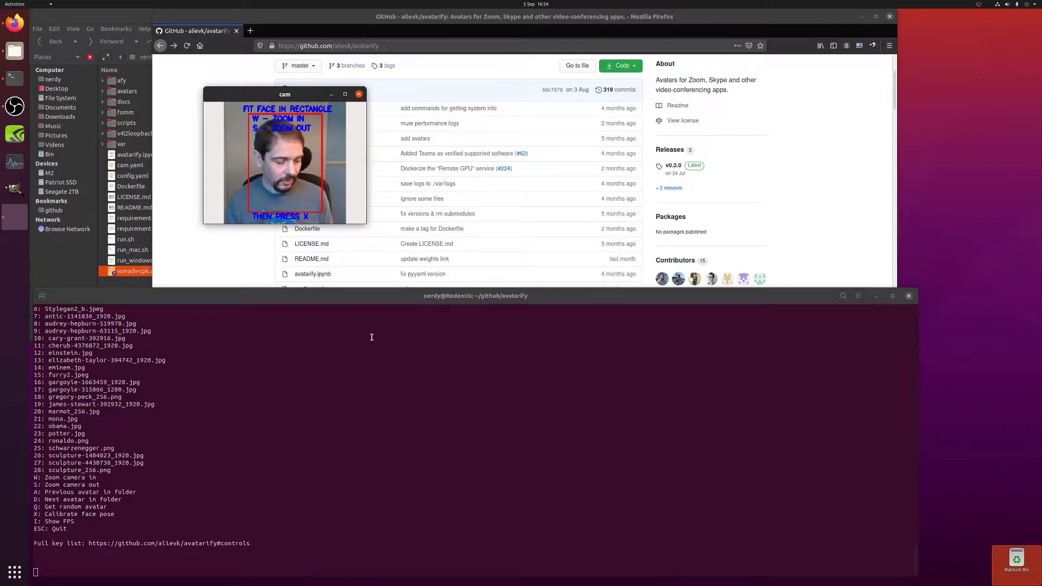
Move the cam preview window left and bring the GitHub README back in front
drag(259, 93, 146, 88)
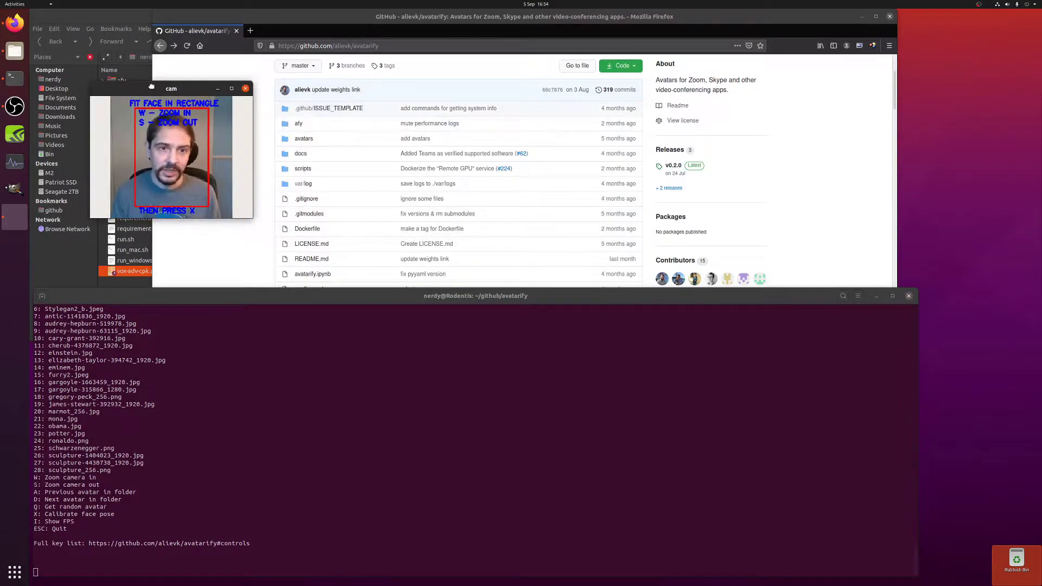
click(814, 187)
scroll(809, 200, down, 5)
Scroll the README to the Controls key table and Driving your avatar guidance, then focus the cam window
scroll(807, 203, down, 10)
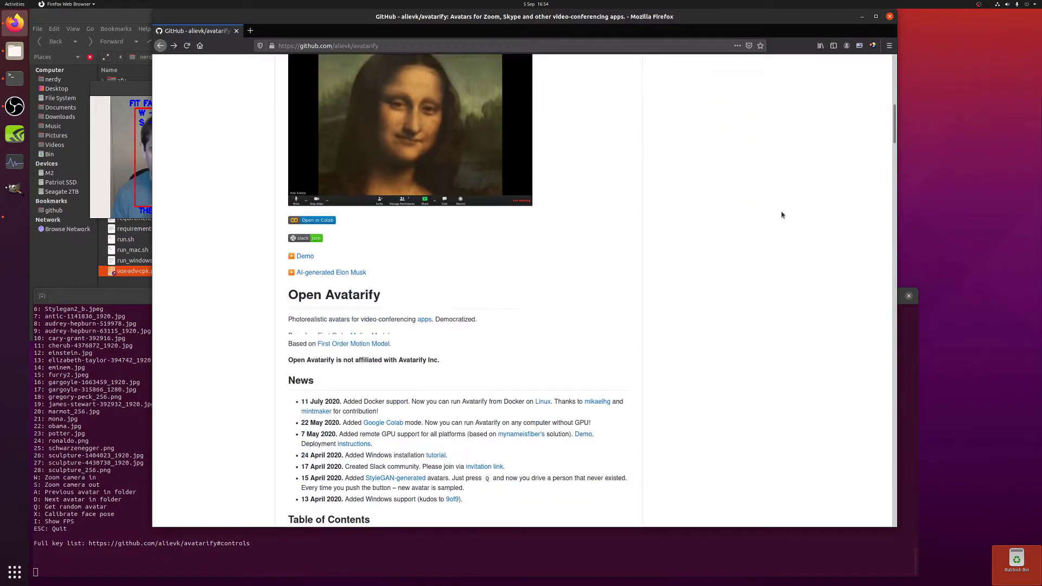
scroll(736, 257, down, 10)
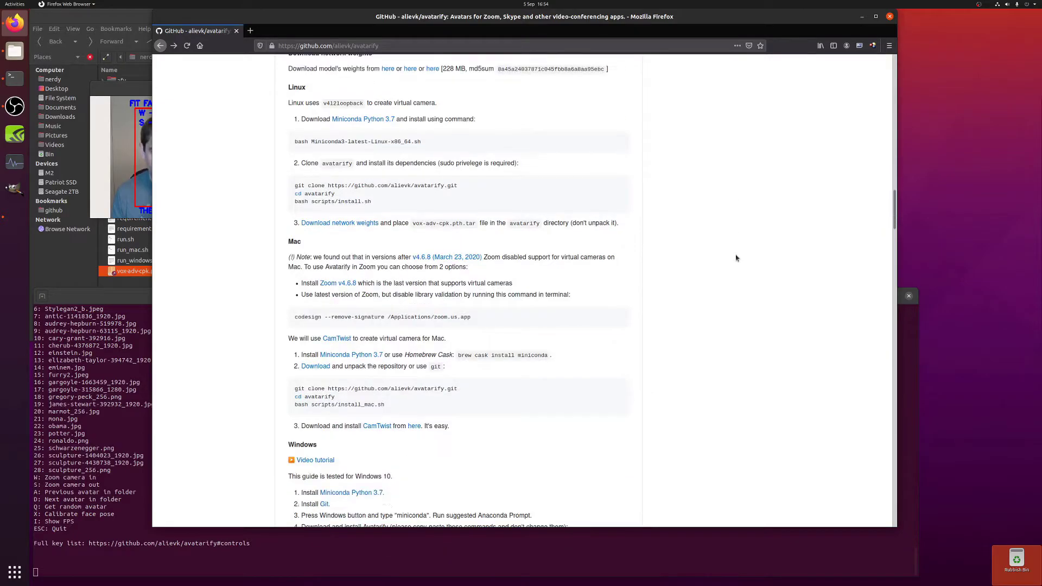
scroll(733, 266, down, 10)
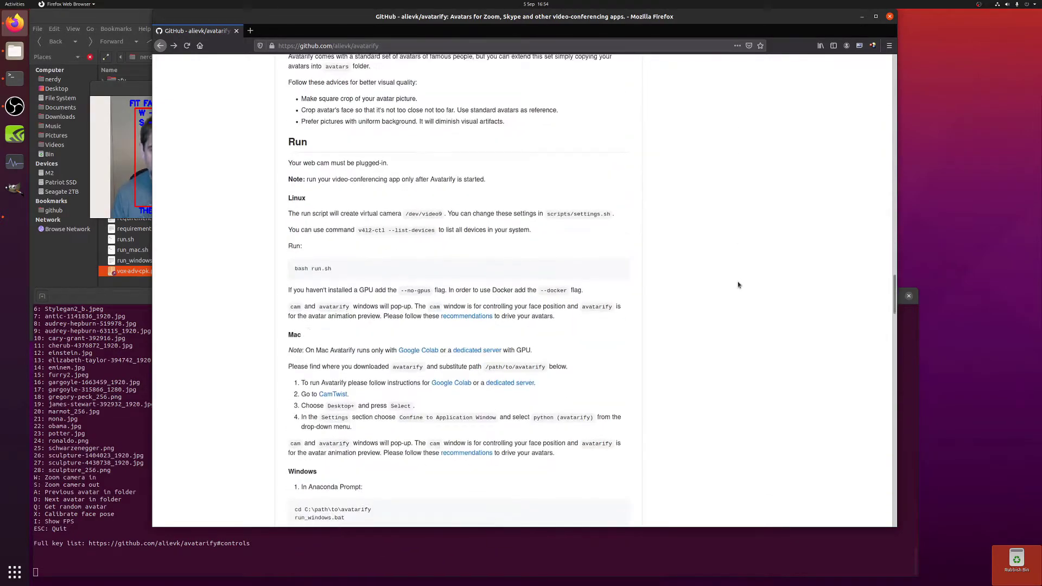
scroll(727, 282, down, 3)
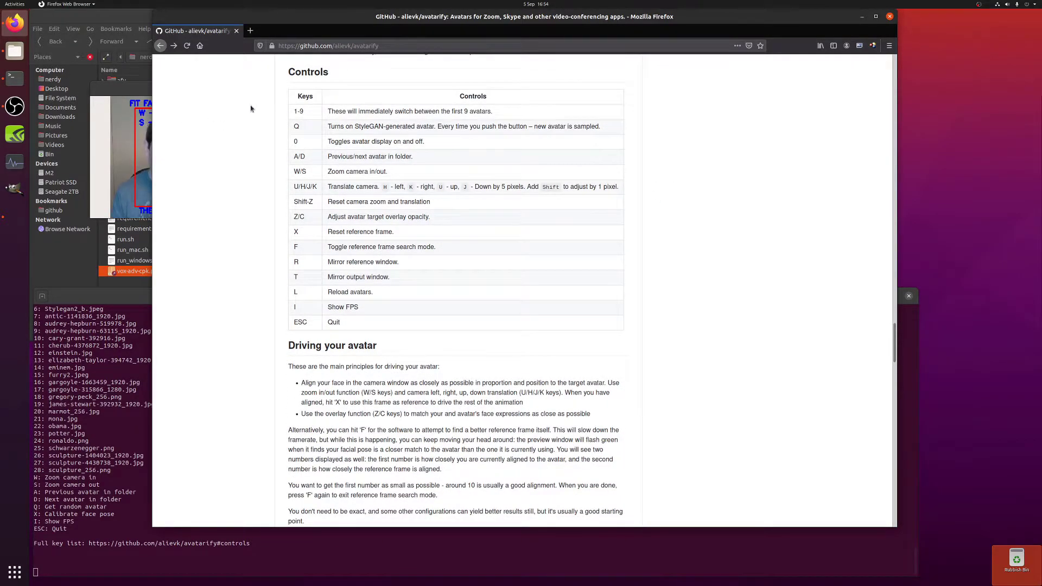
click(135, 95)
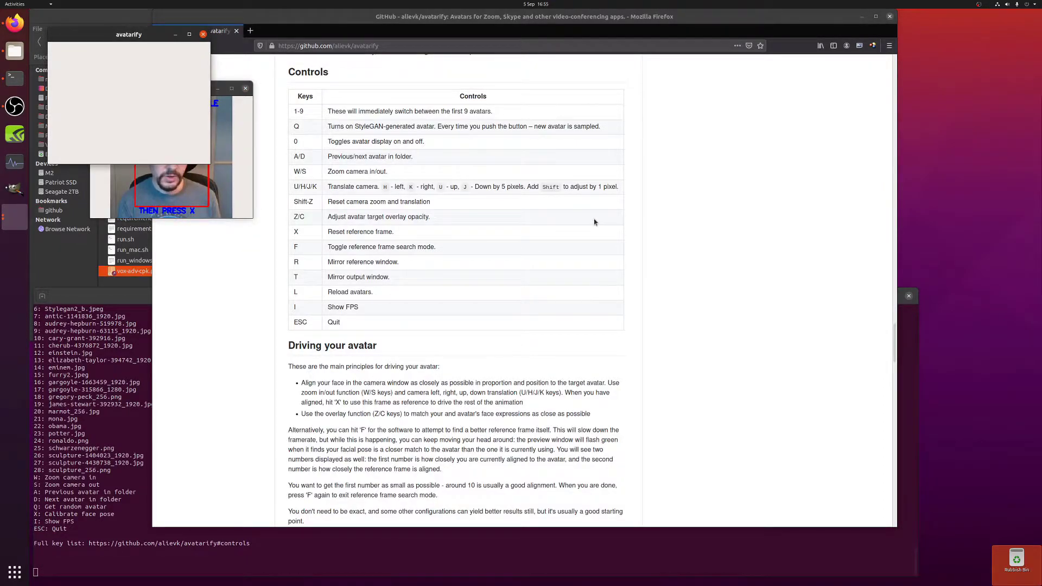
Drag the avatarify output window to the right side of the screen, clear of the README
drag(370, 106, 779, 96)
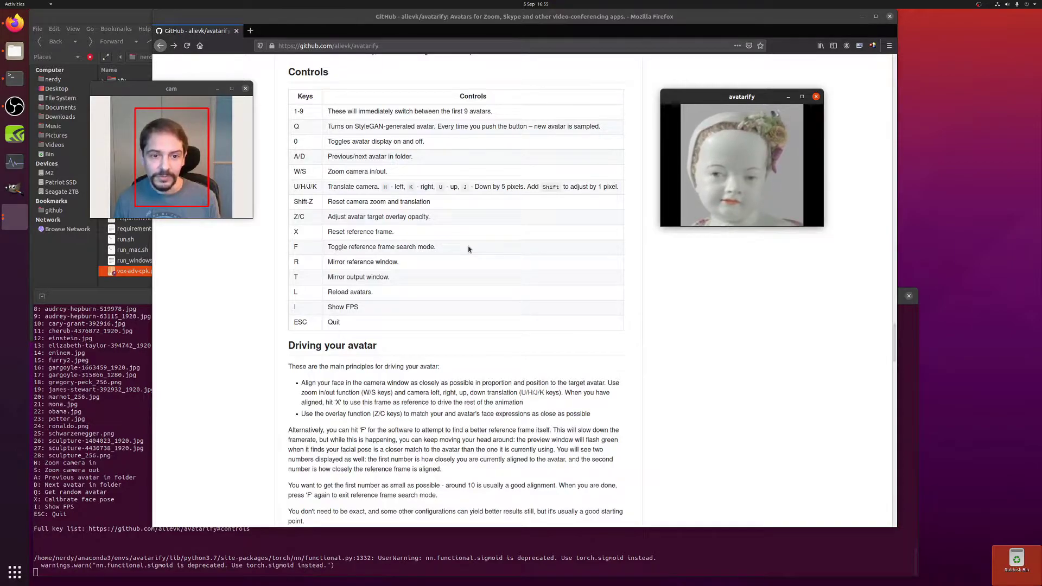
Toggle reference frame search mode with the F key in the cam window
key(f)
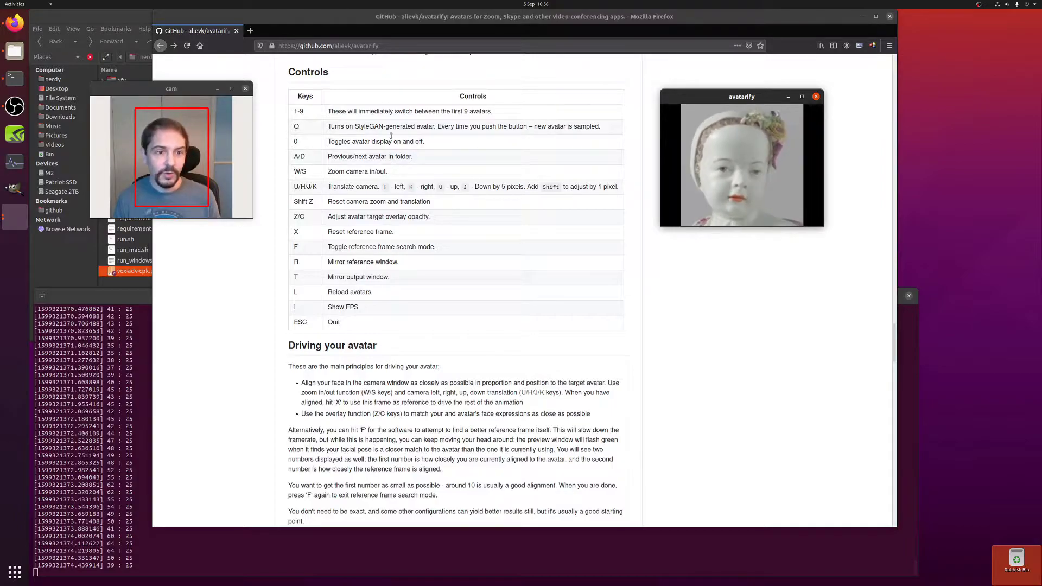
Expand the avatars folder in Caja and open the antic-1141836_1920.jpg marble sculpture image
click(115, 27)
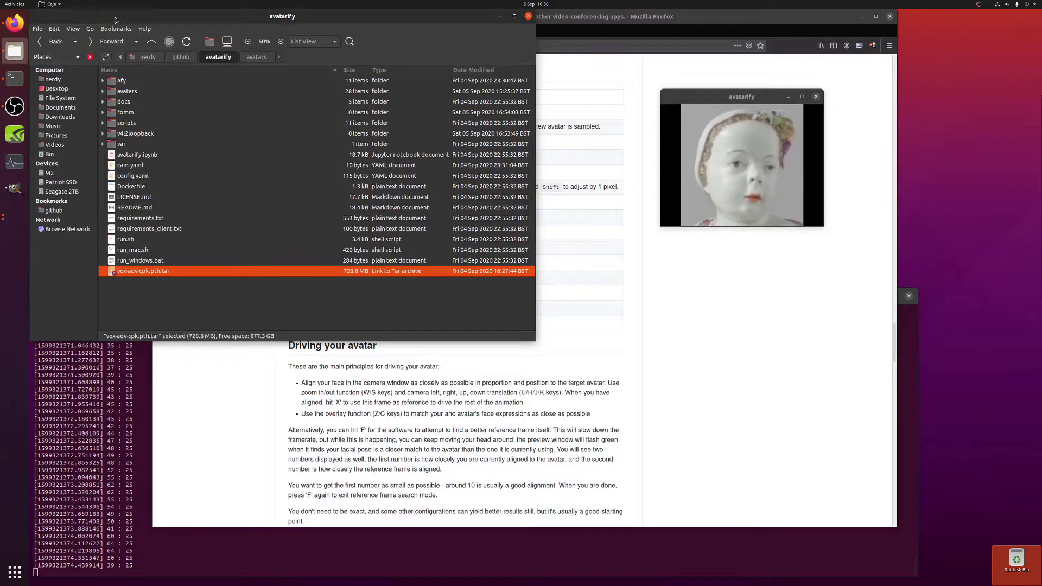
click(103, 91)
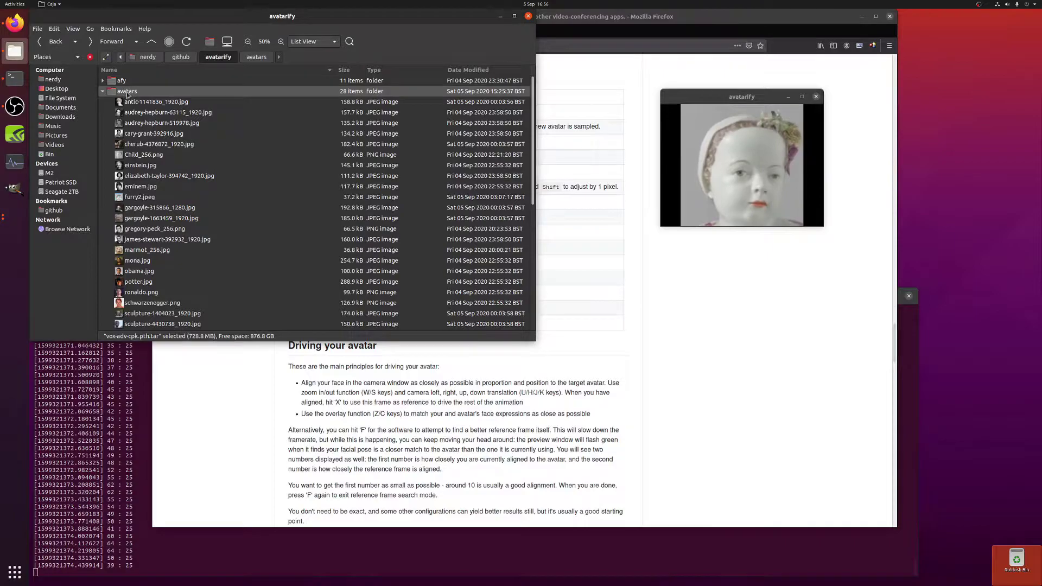
double_click(130, 102)
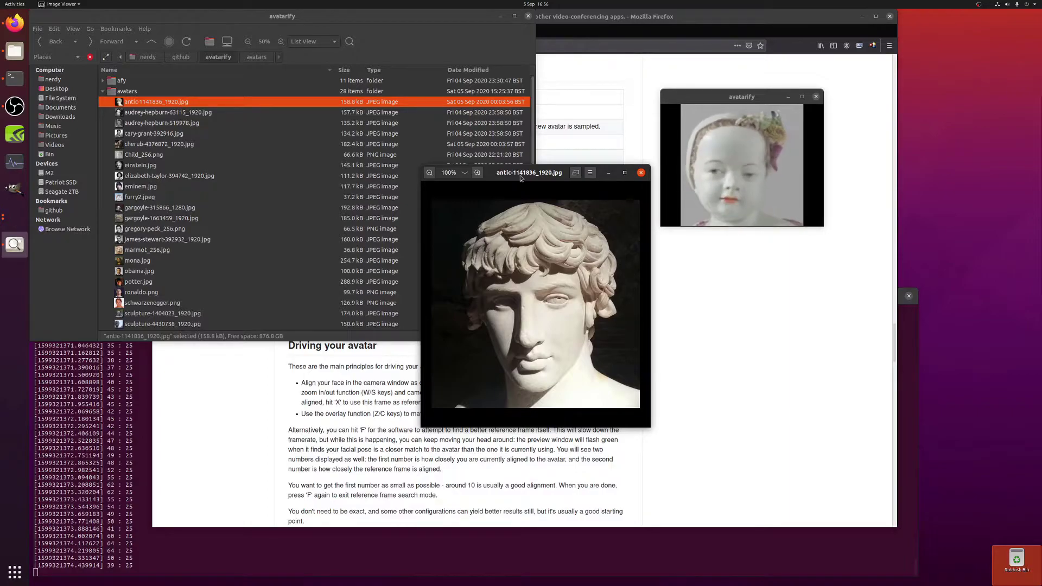
Step through einstein, elizabeth-taylor, the gargoyles and marmot_256 to mona.jpg, then close the viewer
key(Right)
key(Right)
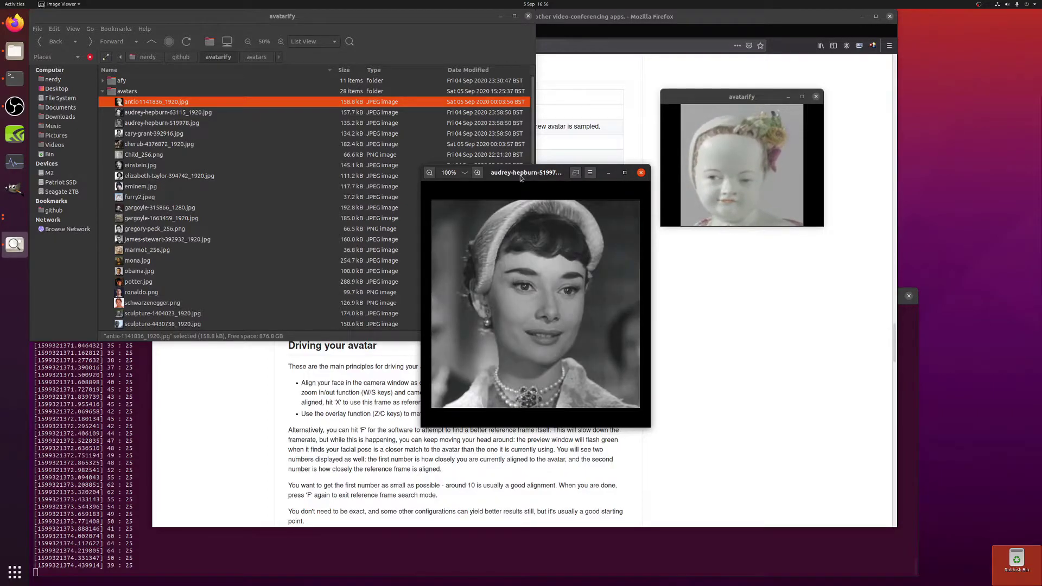
key(Right)
key(Right)
key(Right)
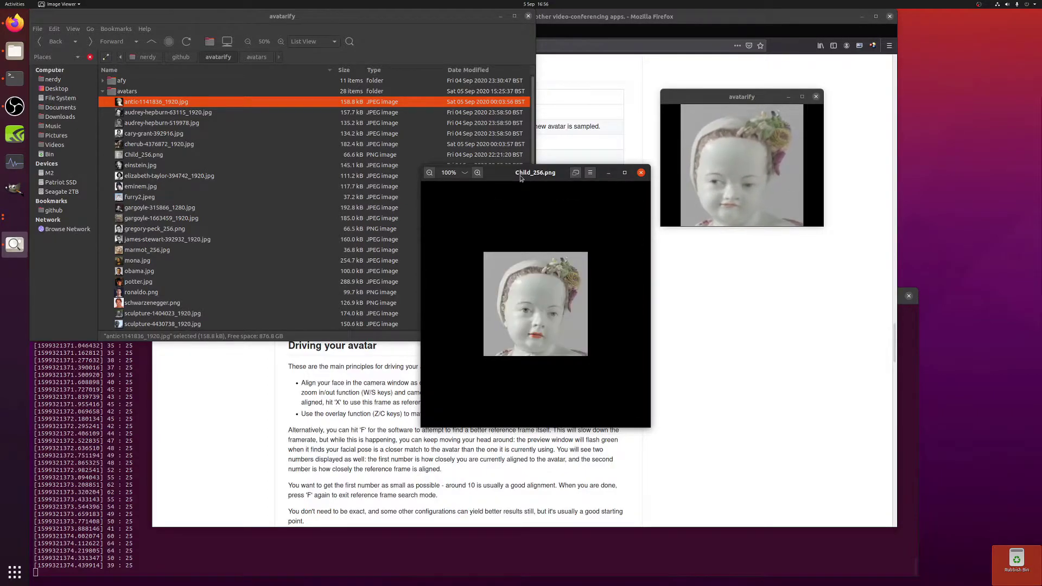
key(Right)
key(Right)
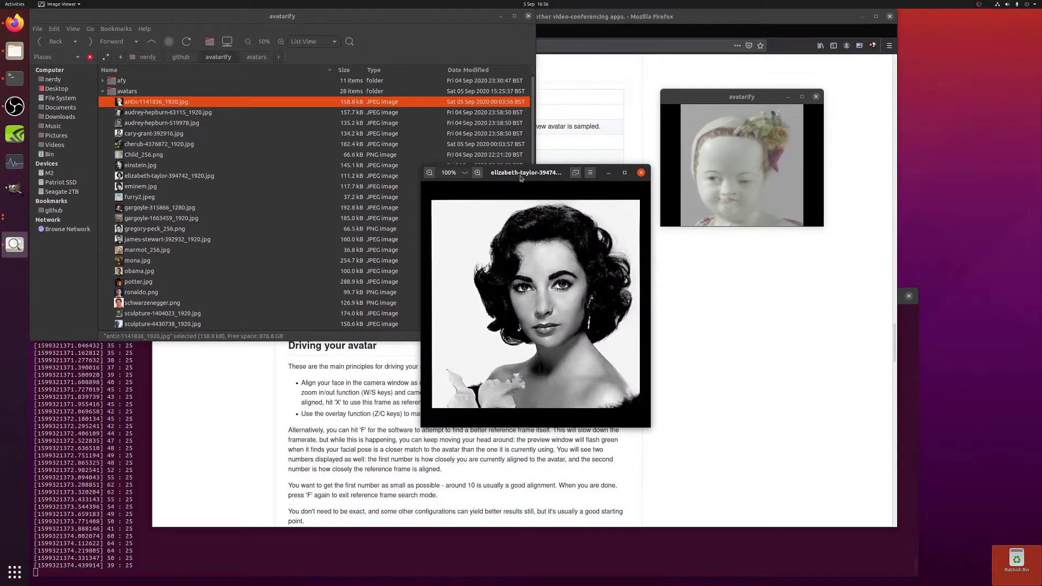
key(Right)
key(Right)
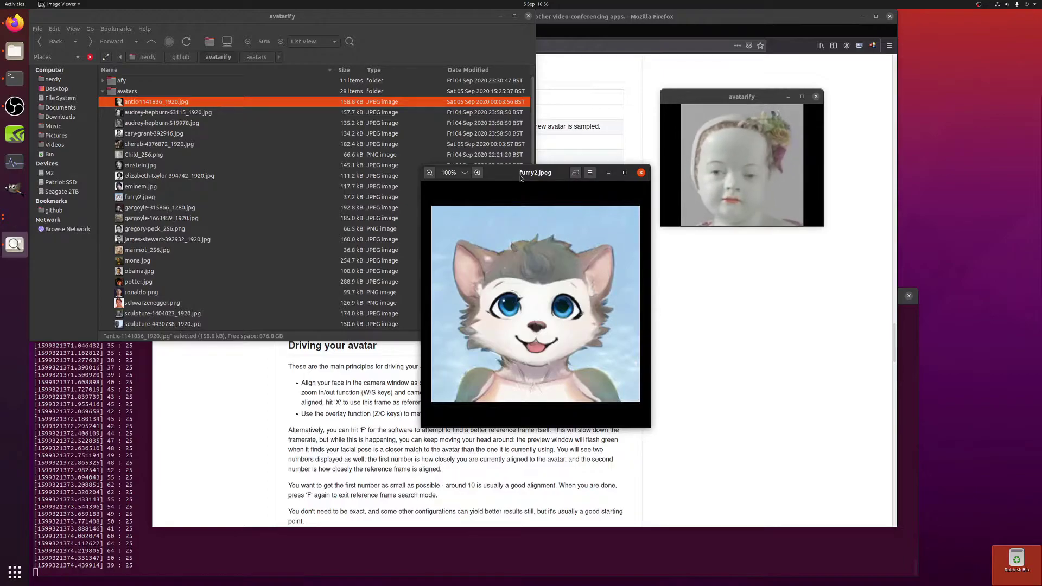
key(Right)
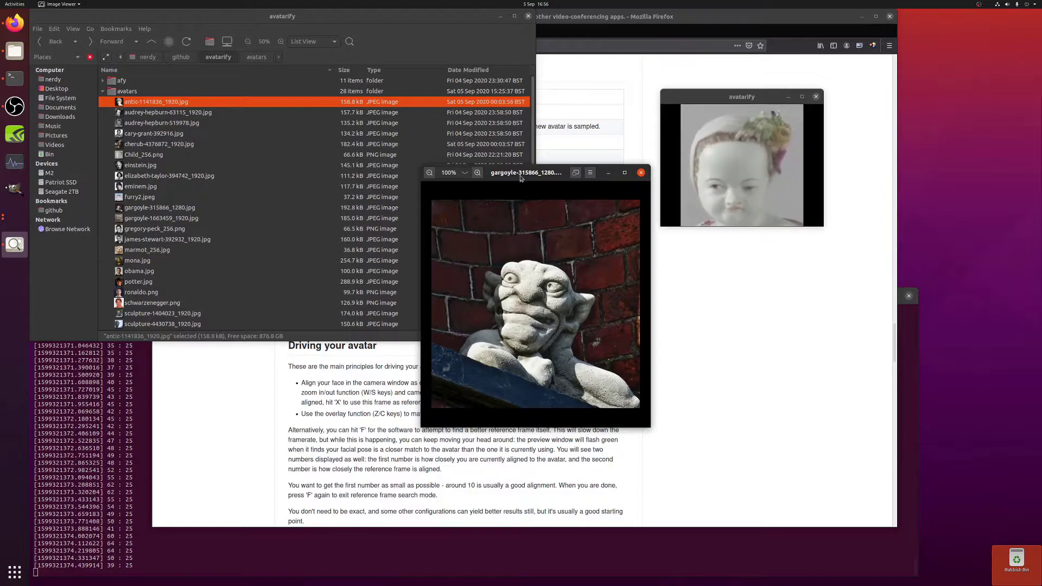
key(Right)
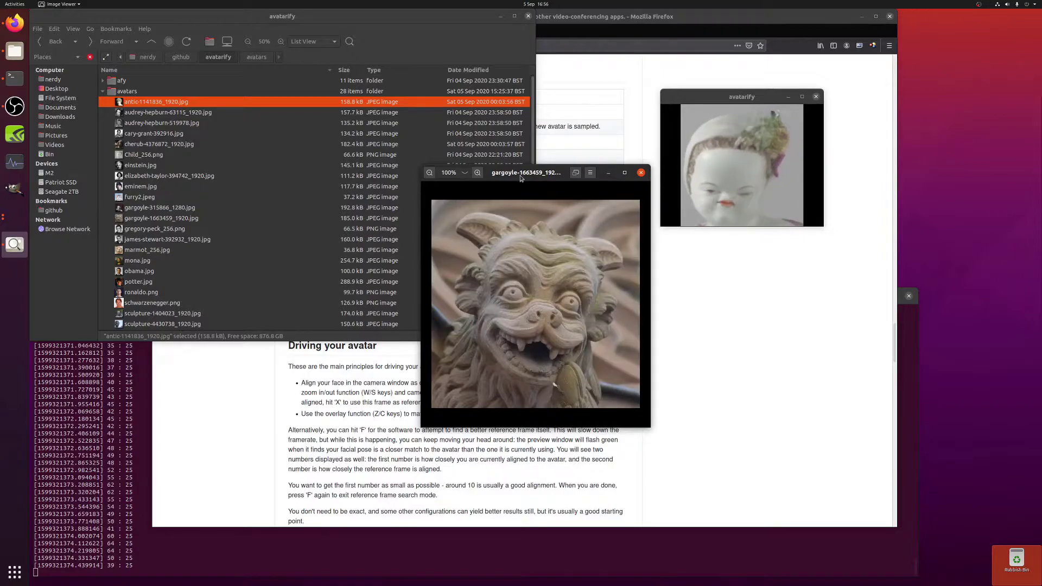
key(Right)
key(Right)
key(Right)
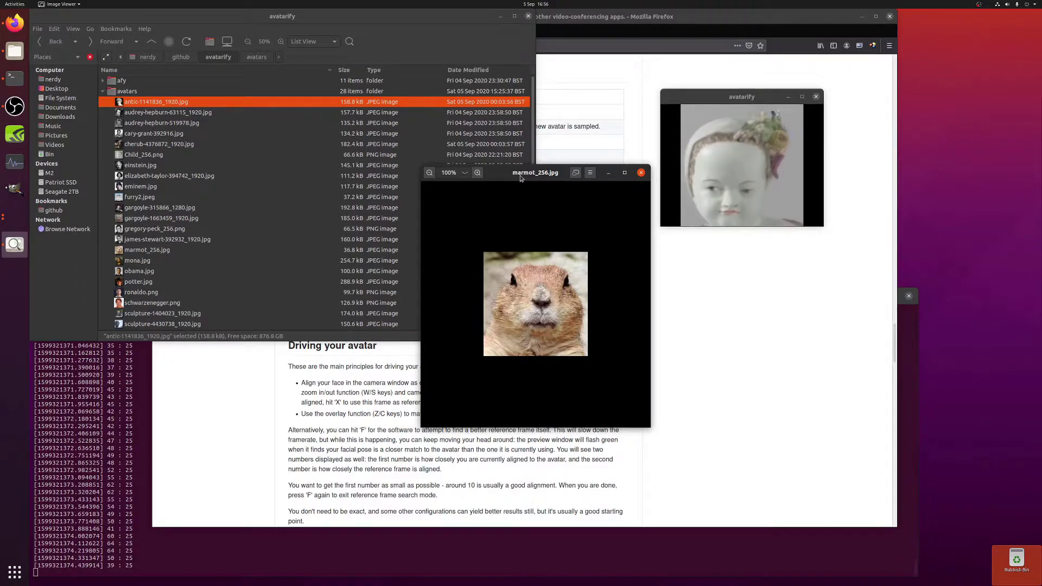
key(Right)
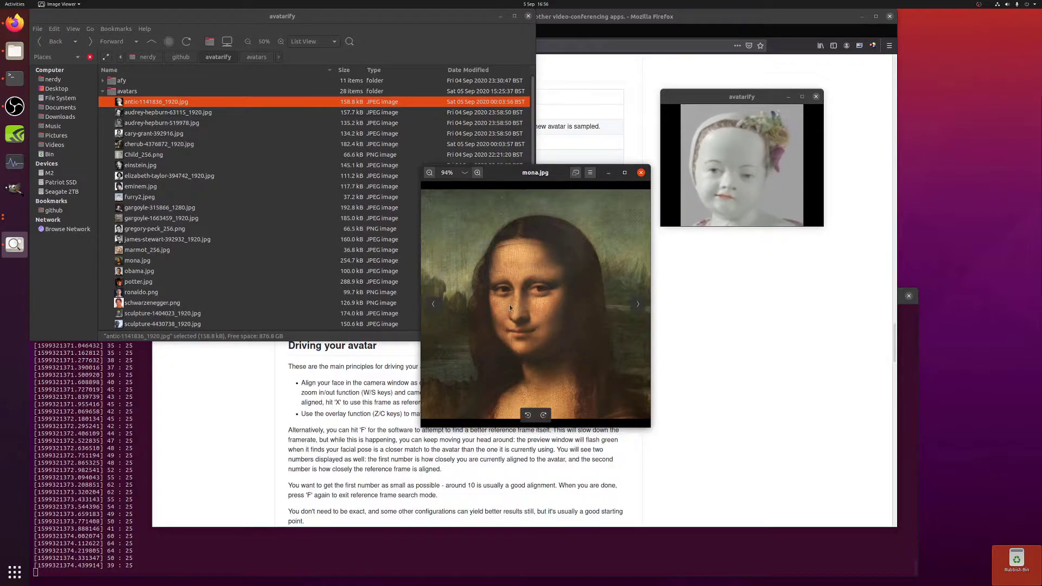
click(641, 173)
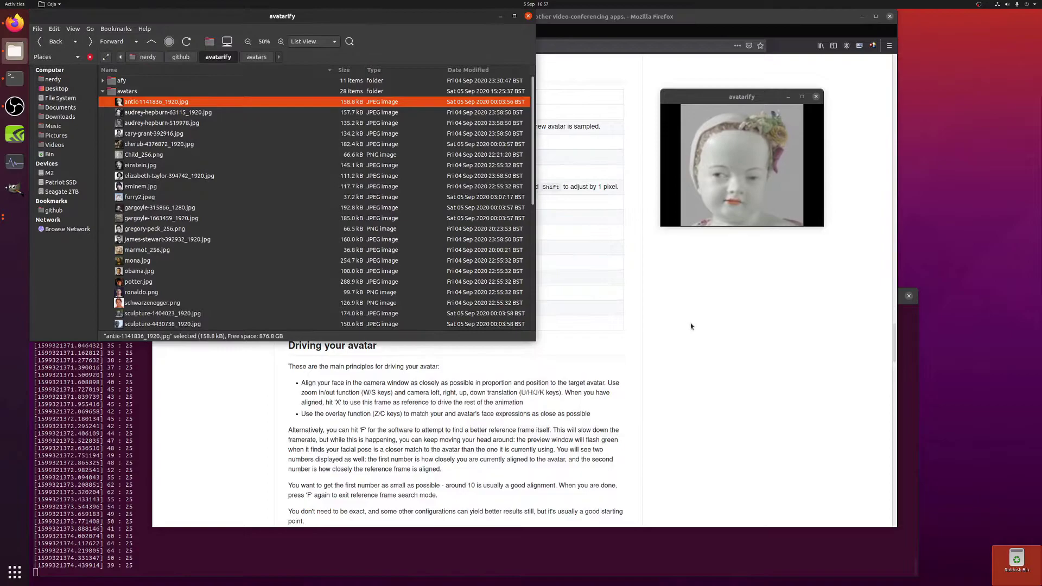
Bring the Avatarify preview window forward and load the next avatar, a stone sculpture head, with D
click(699, 95)
click(592, 404)
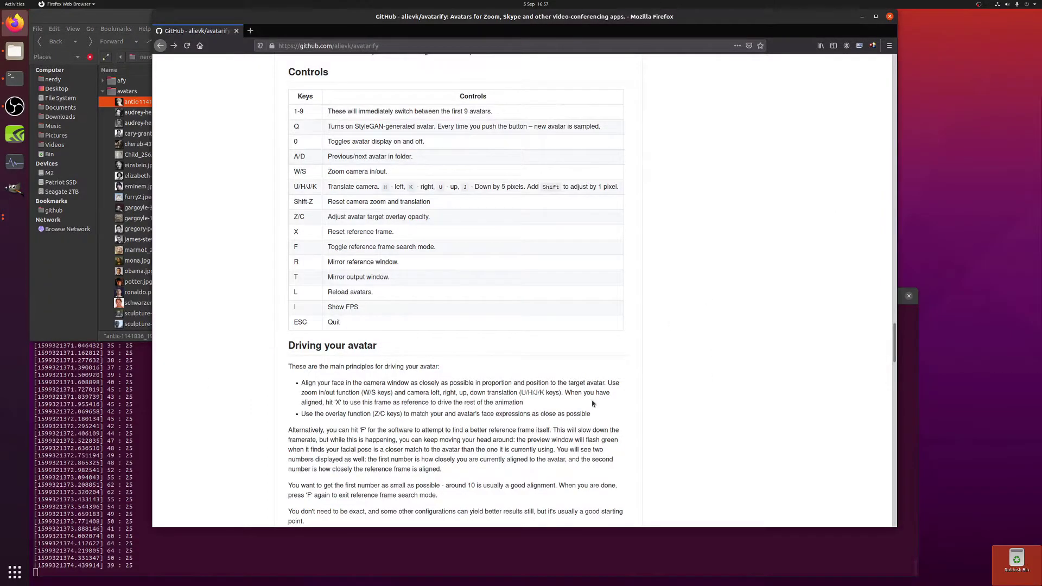
click(15, 217)
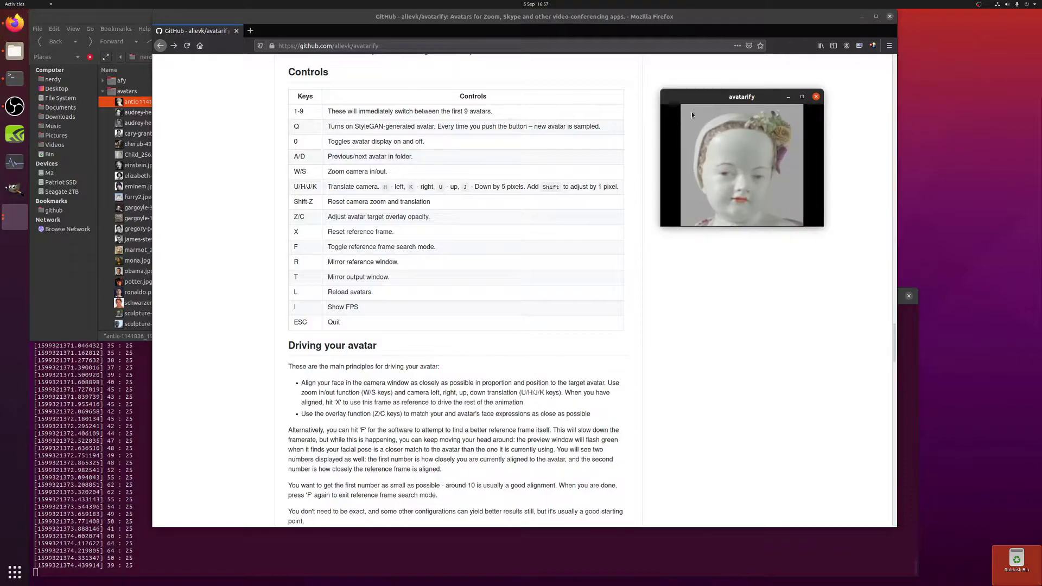
scroll(434, 299, down, 2)
scroll(380, 228, up, 2)
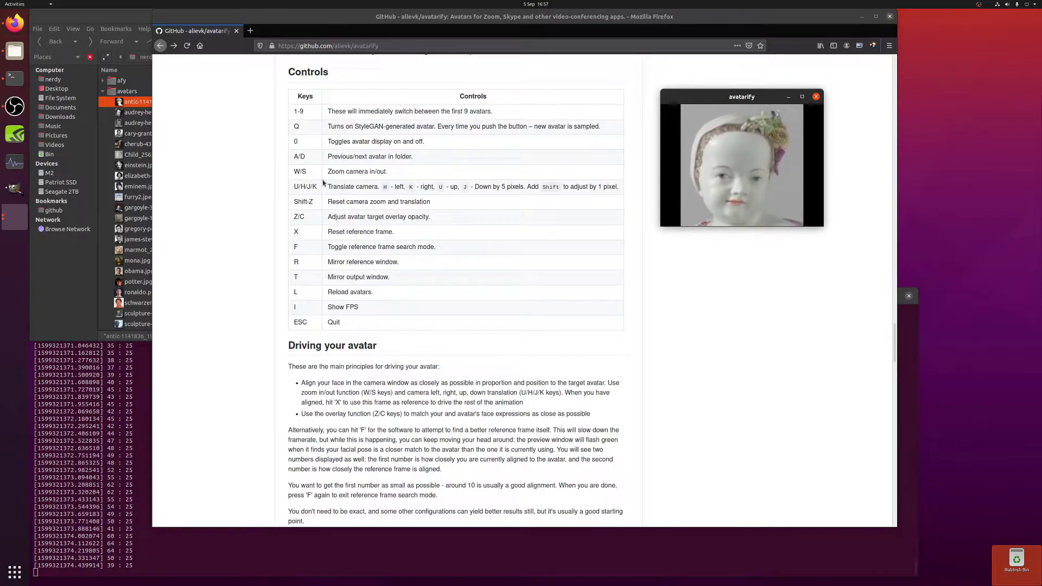
key(d)
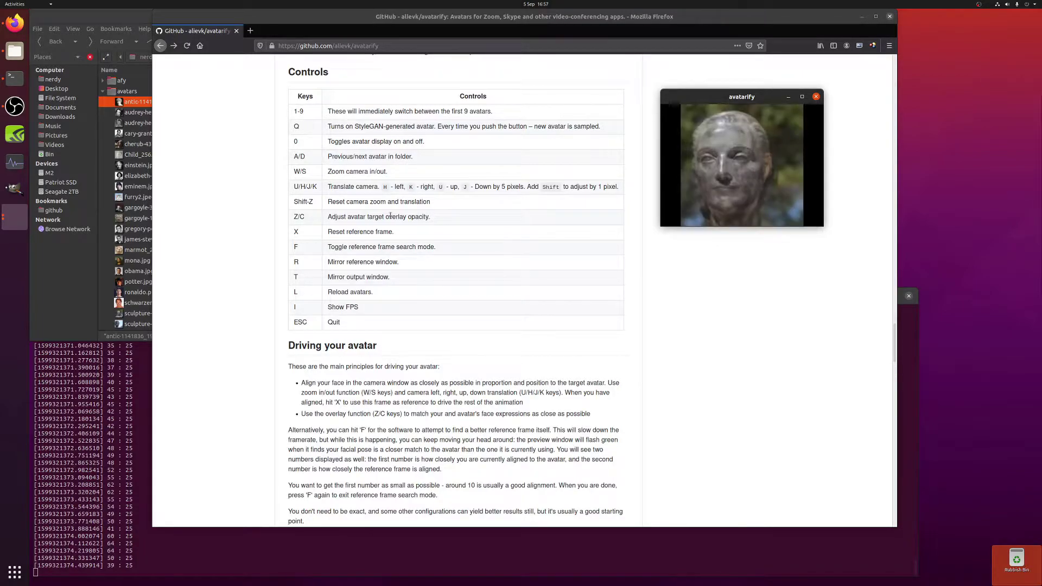